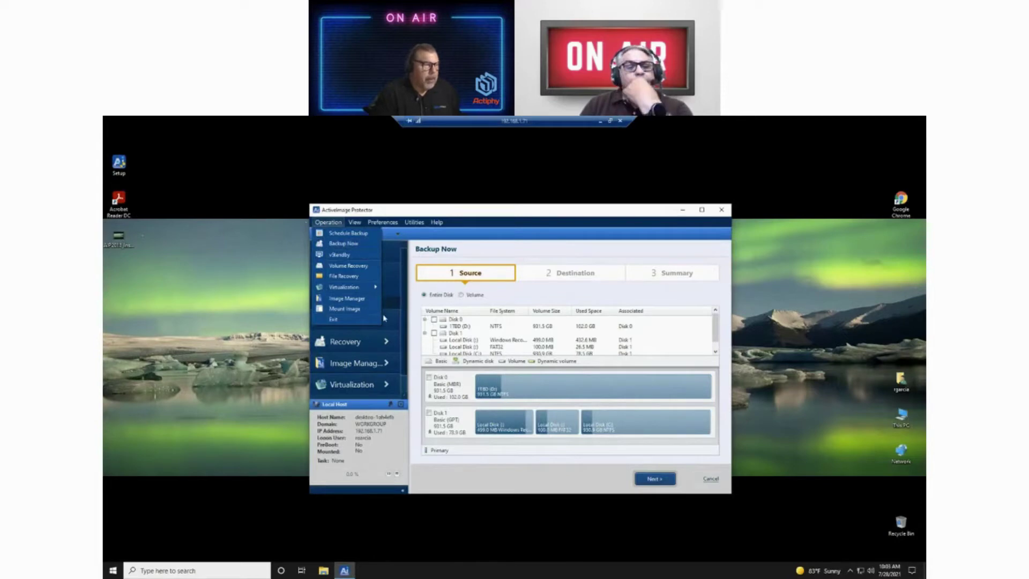
Start a one-time Backup Now wizard and select Disk 1 as the backup source
left_click(388, 305)
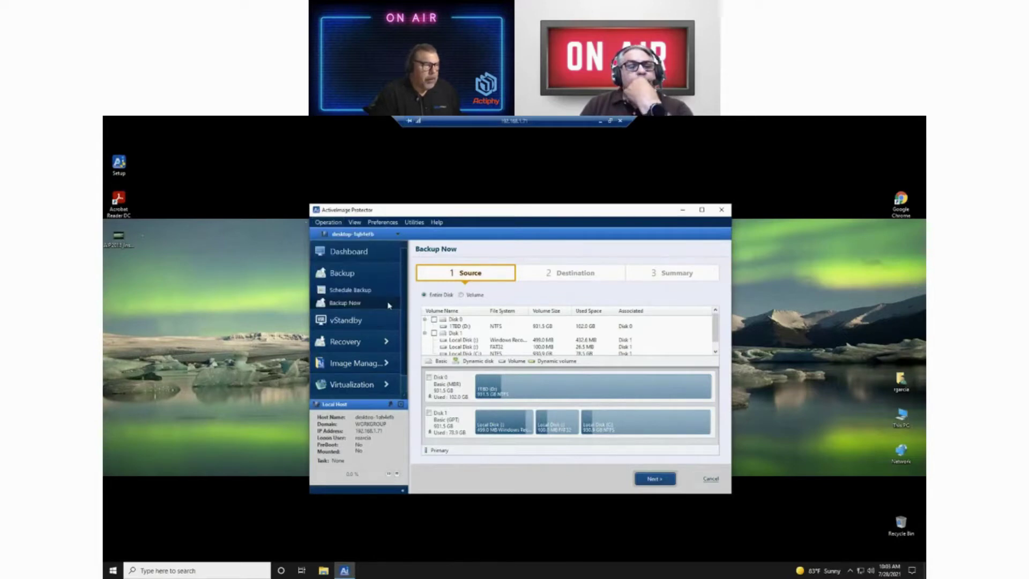
left_click(352, 274)
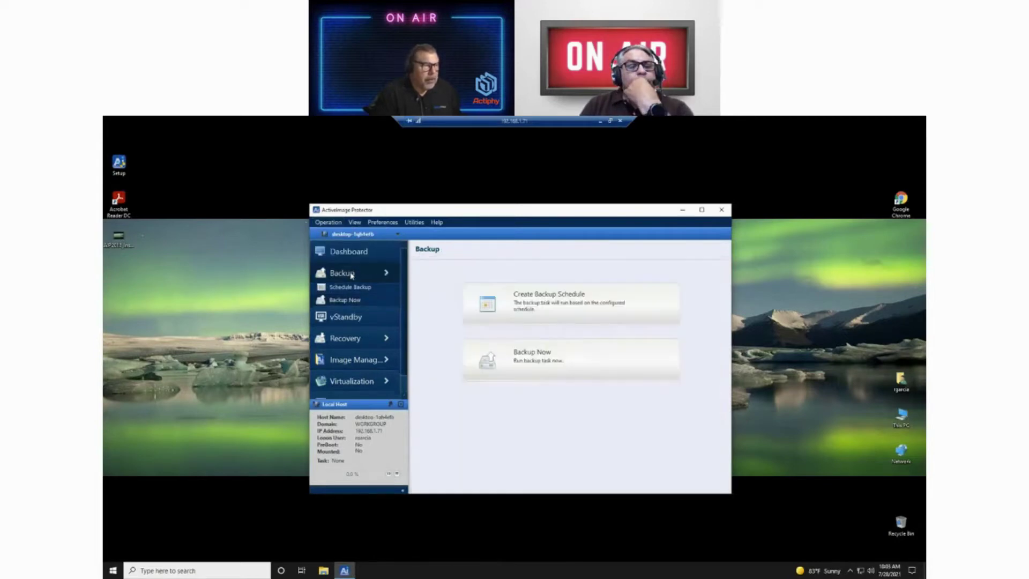
left_click(345, 303)
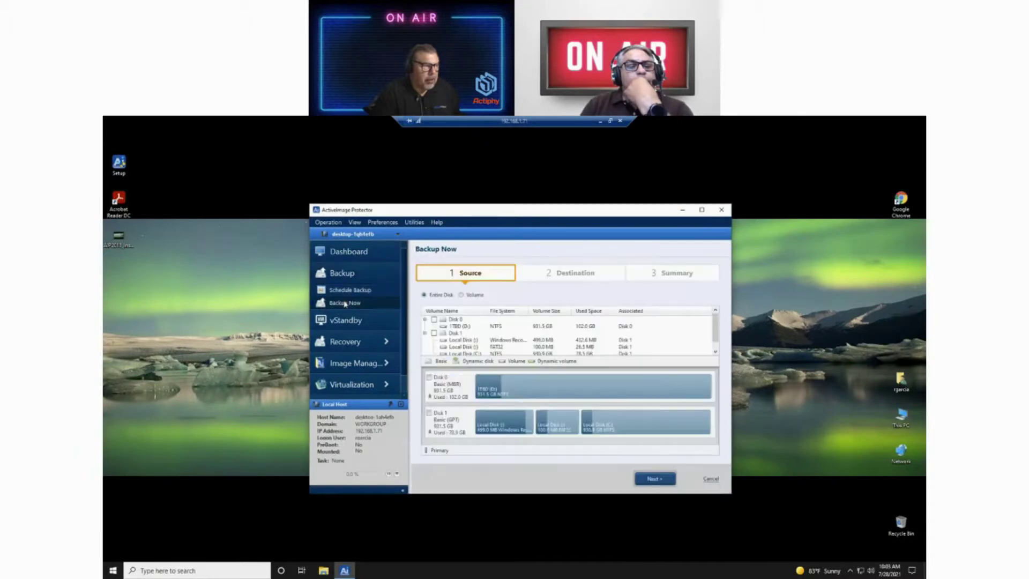
left_click(349, 273)
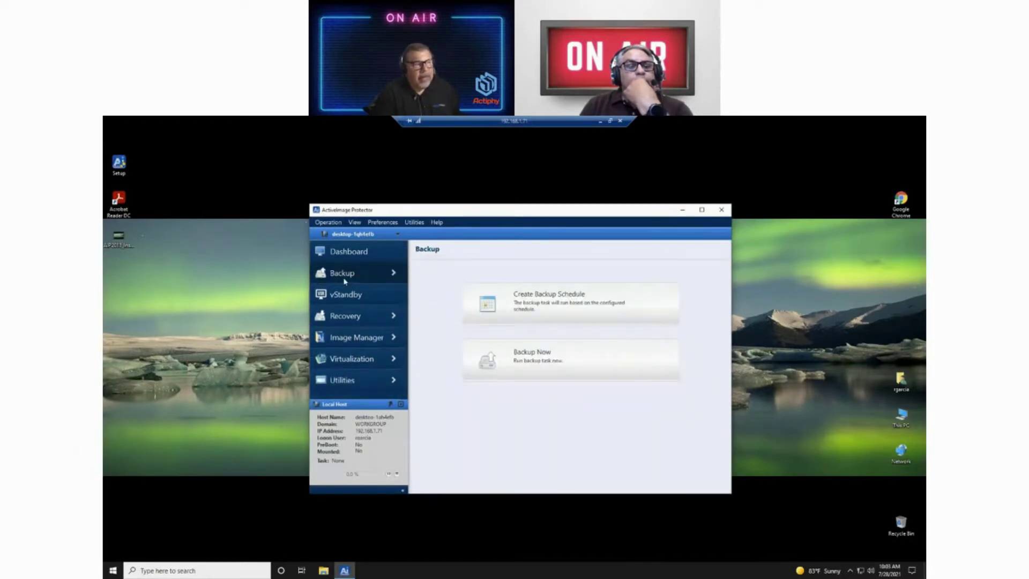
left_click(560, 366)
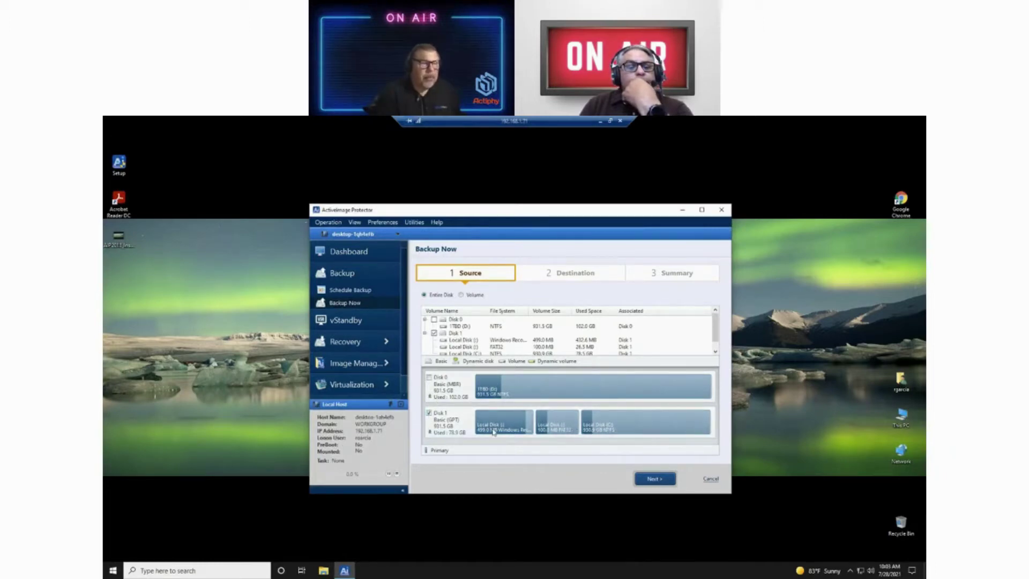
mouse_move(494, 432)
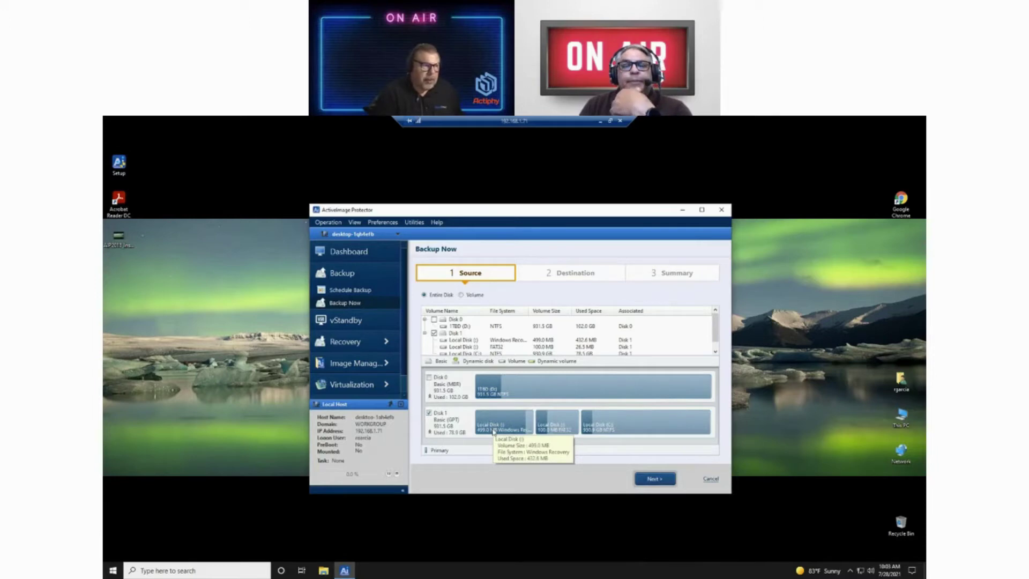
Advance from the Source step to the Destination step of the wizard
left_click(656, 479)
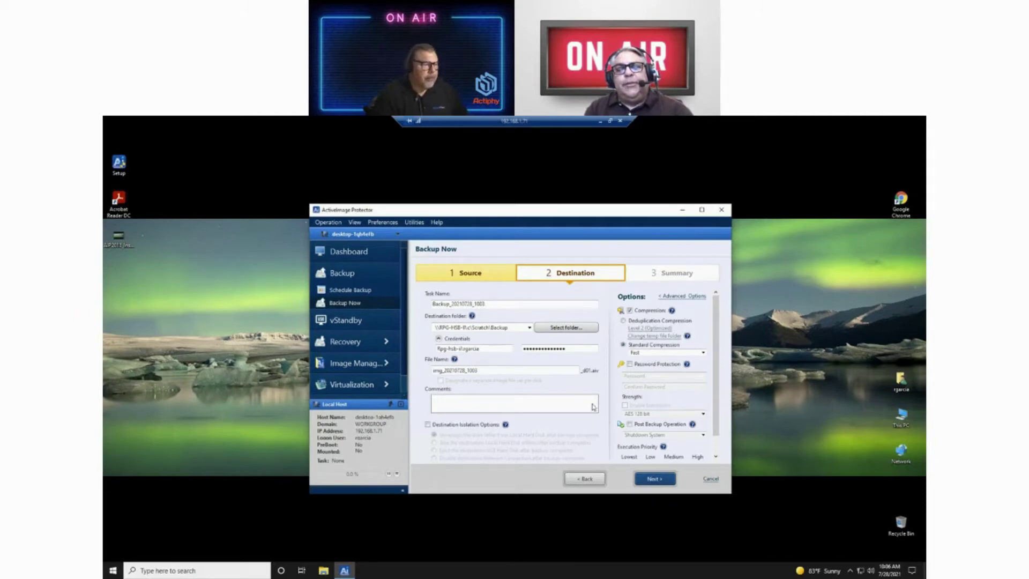
Enable Destination Isolation so the drive letter is un-assigned after backup
left_click(446, 403)
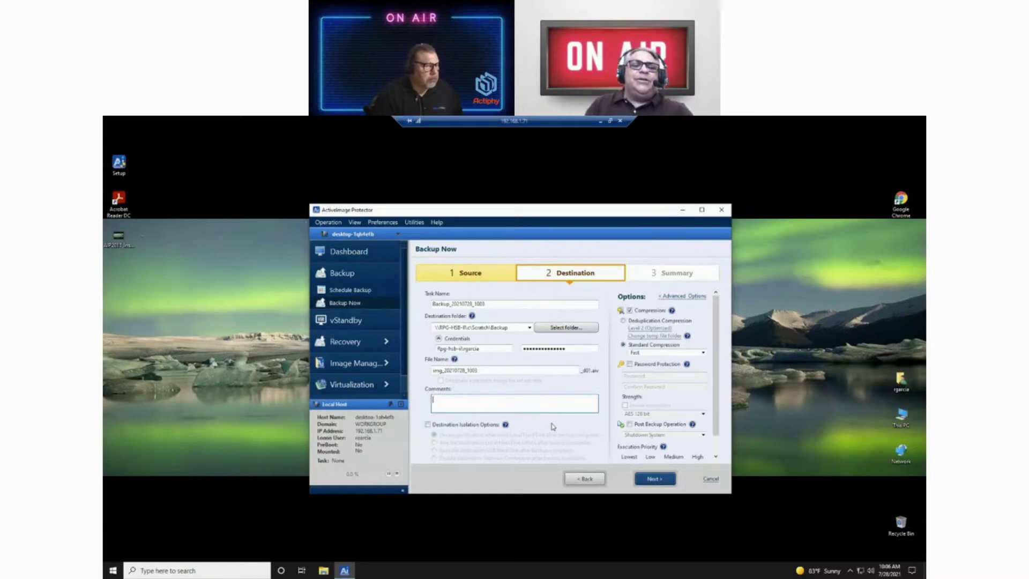
left_click(427, 425)
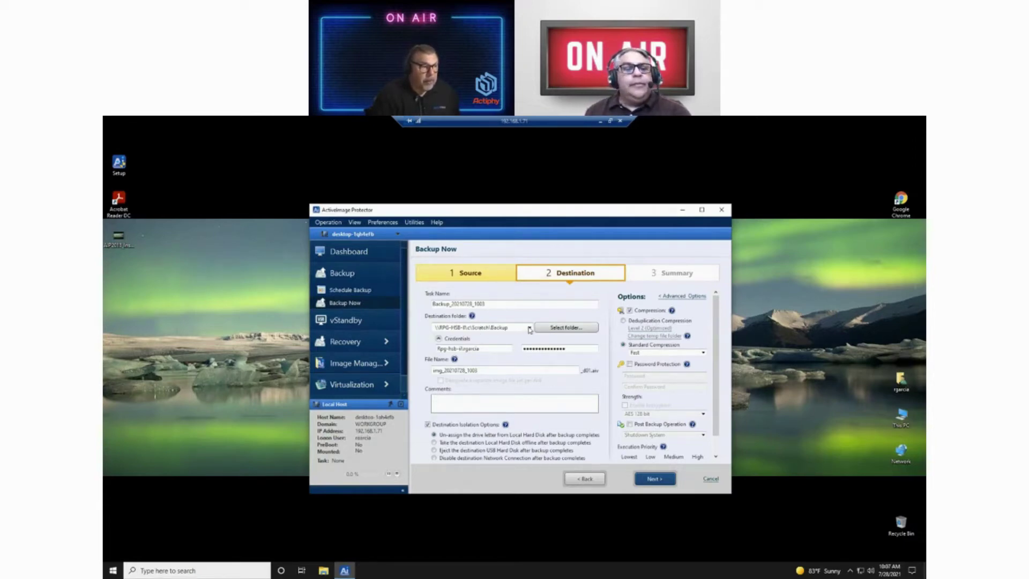
Pick the Scratch network share from recent folders as the backup destination
left_click(530, 328)
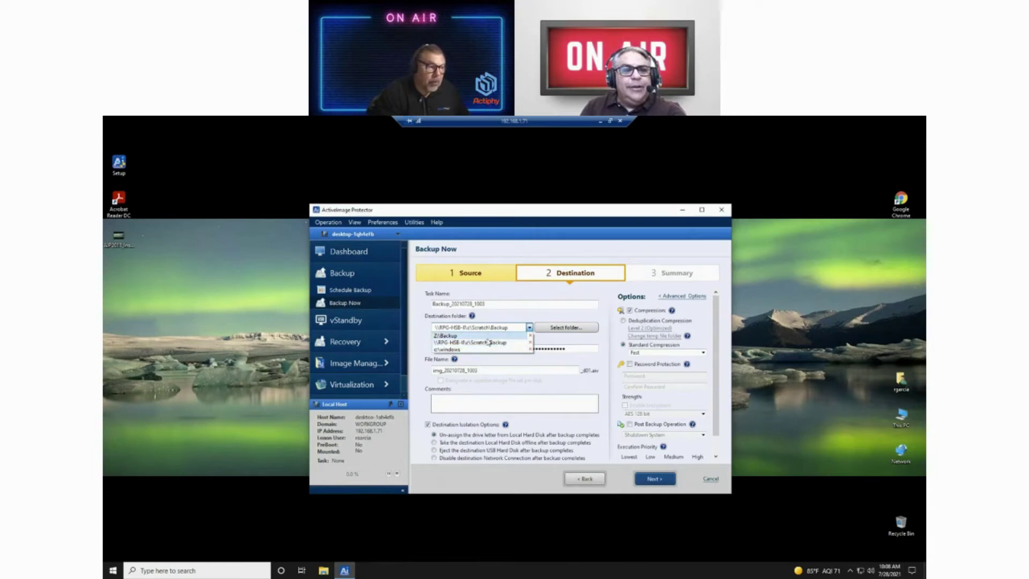
left_click(469, 341)
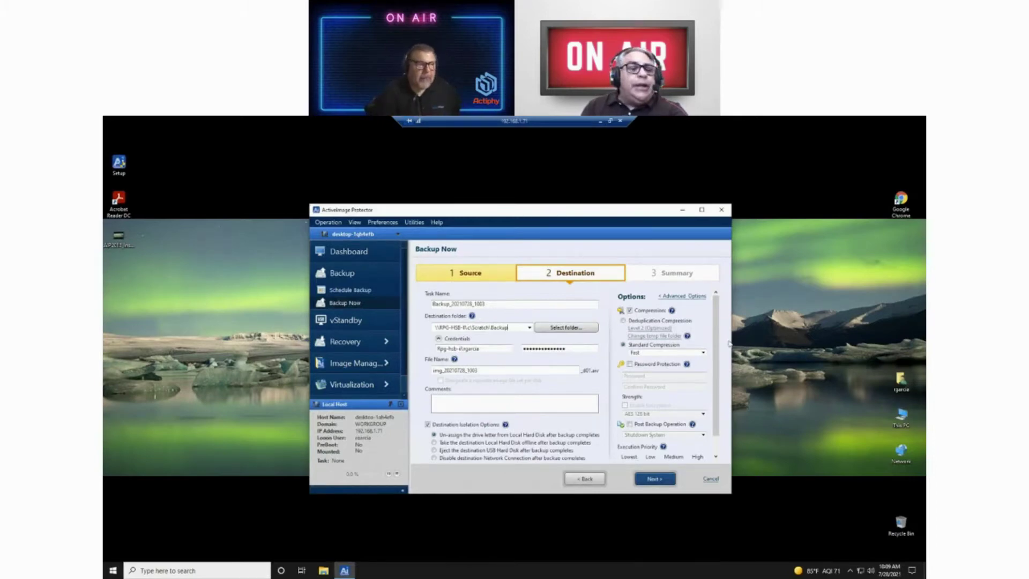
left_click(703, 353)
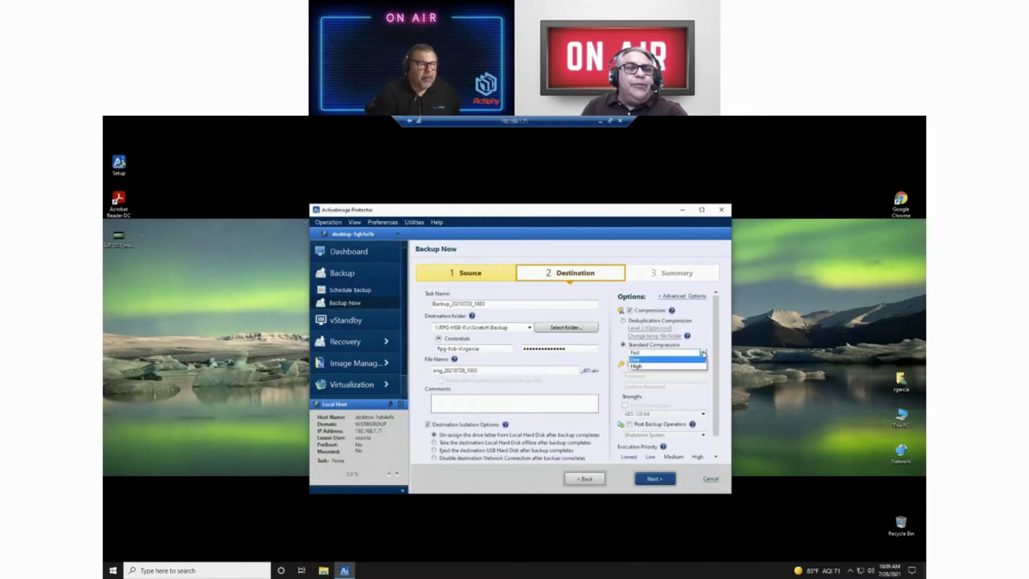
left_click(704, 353)
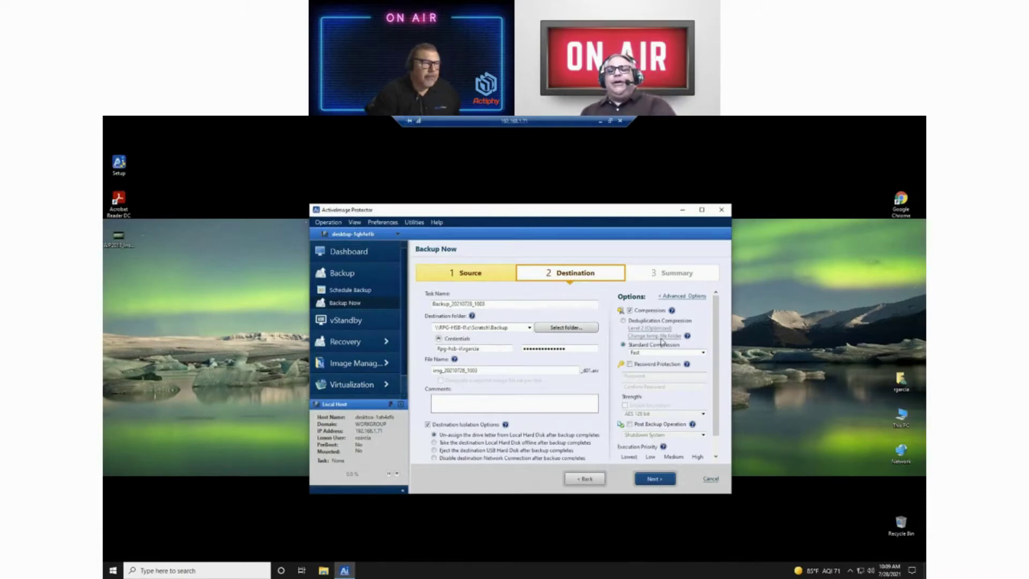
left_click(703, 353)
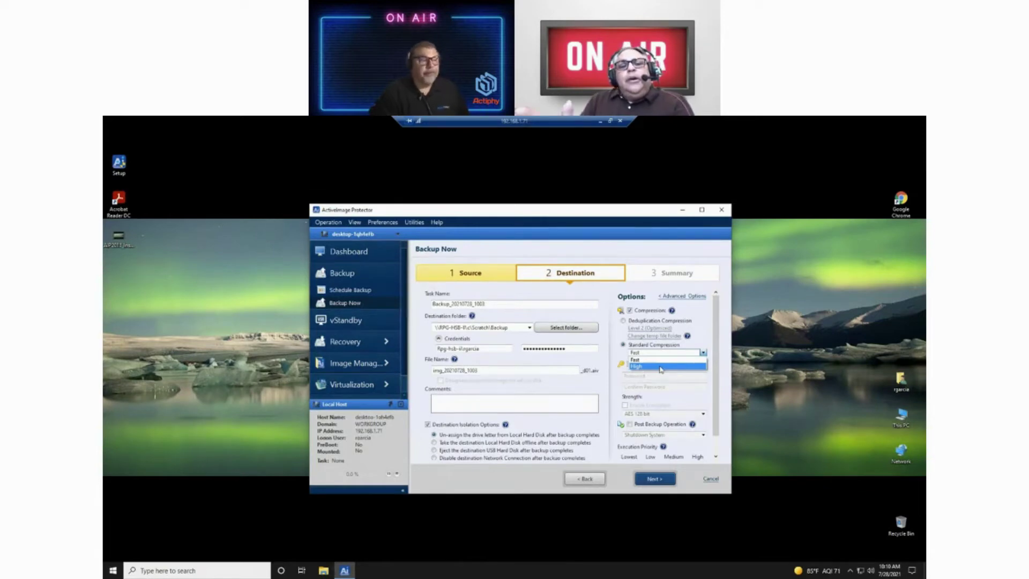
Switch from Fast standard compression to Deduplication Compression at Level 2 (Optimized)
left_click(702, 352)
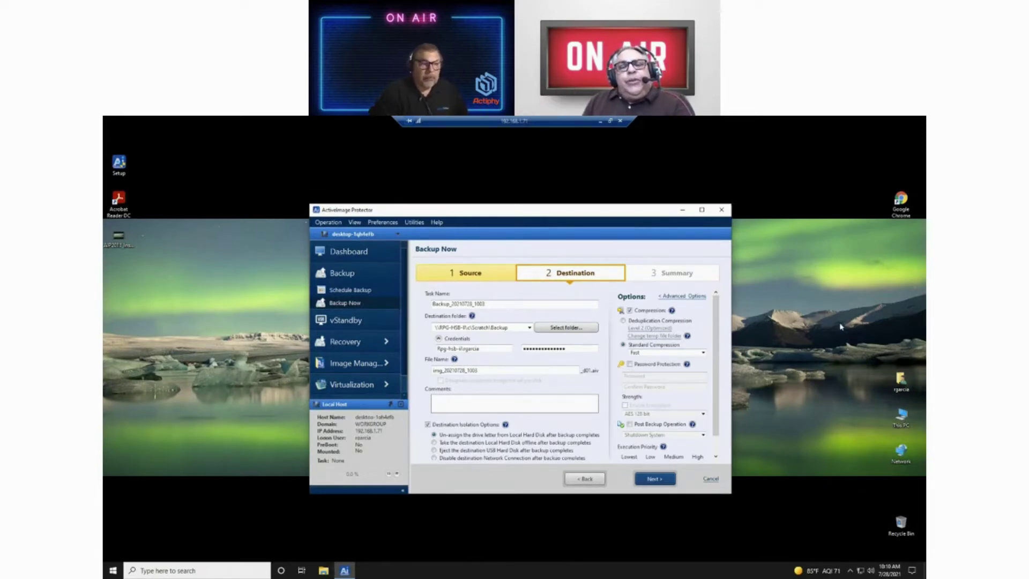
left_click(623, 320)
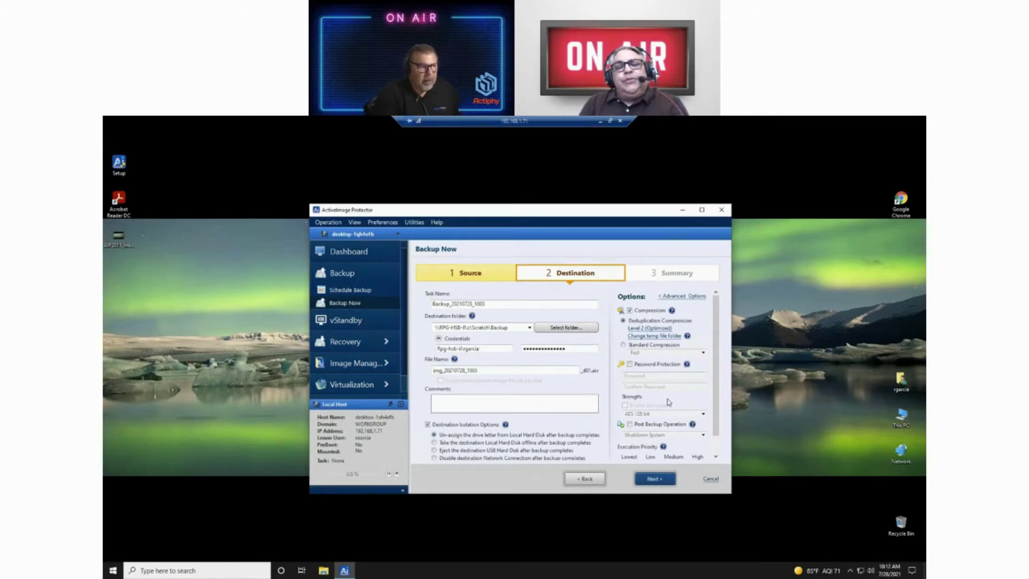
Turn on password protection, entering the backup password and its matching confirmation
left_click(629, 364)
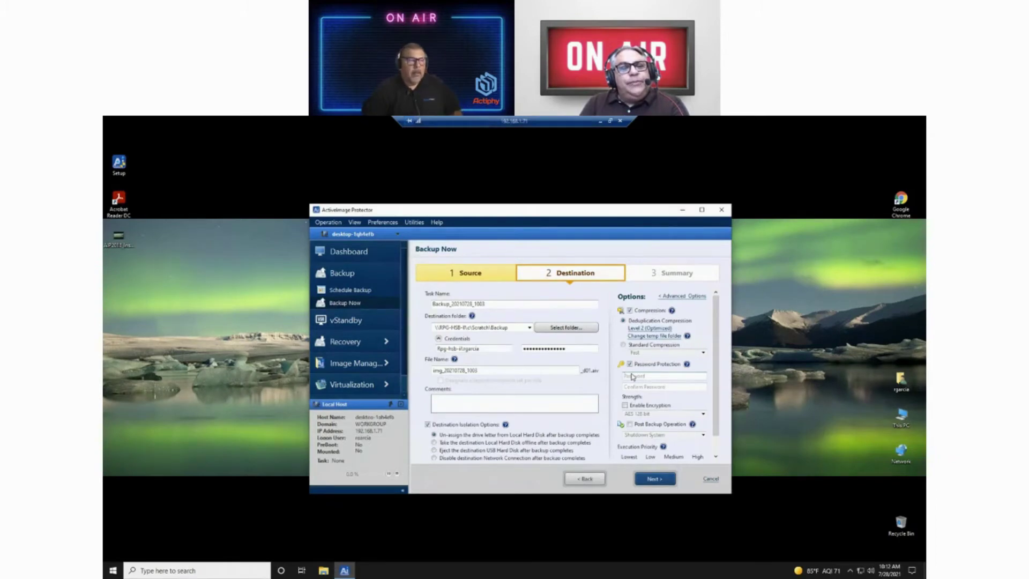
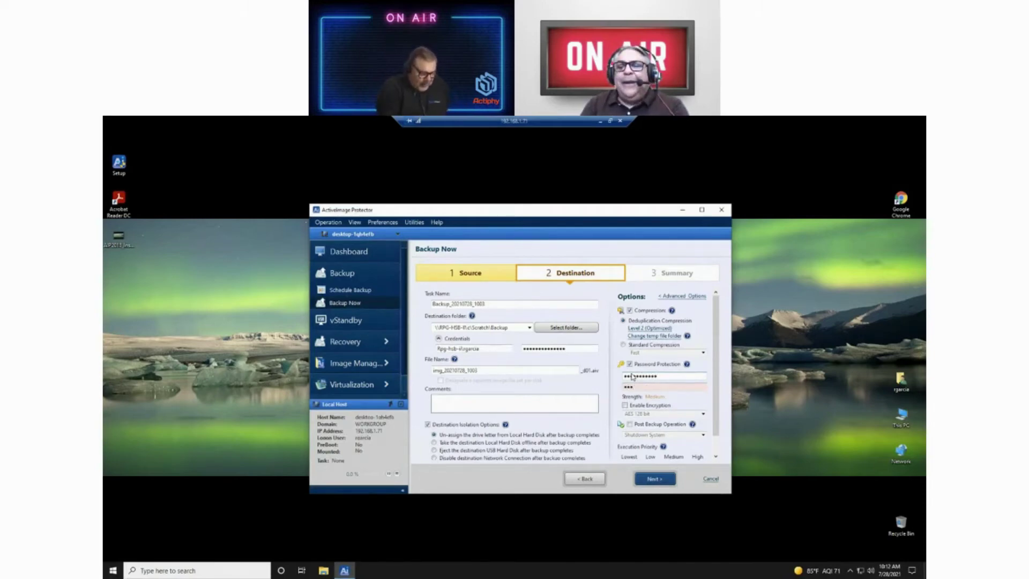
key("BackSpace")
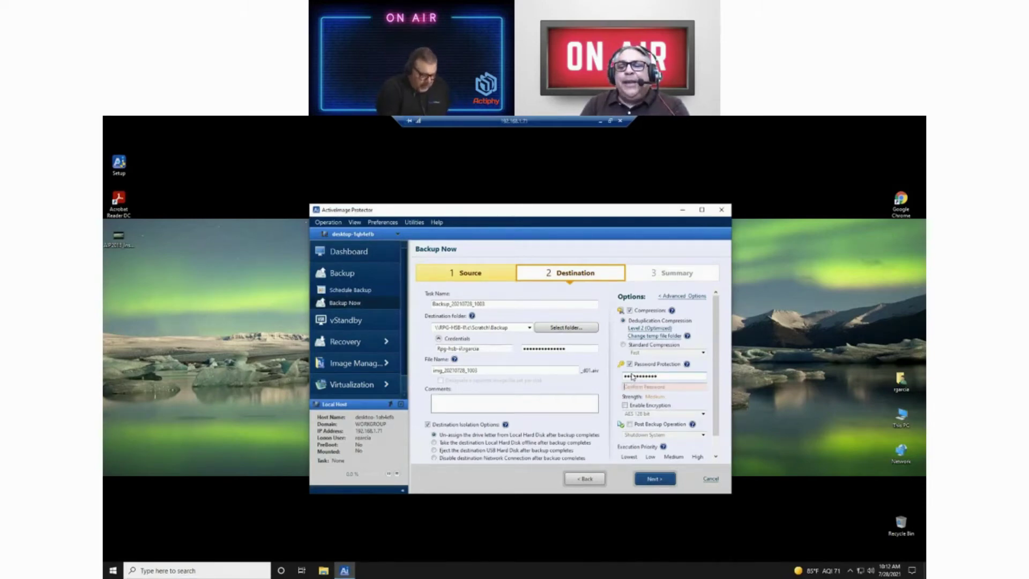
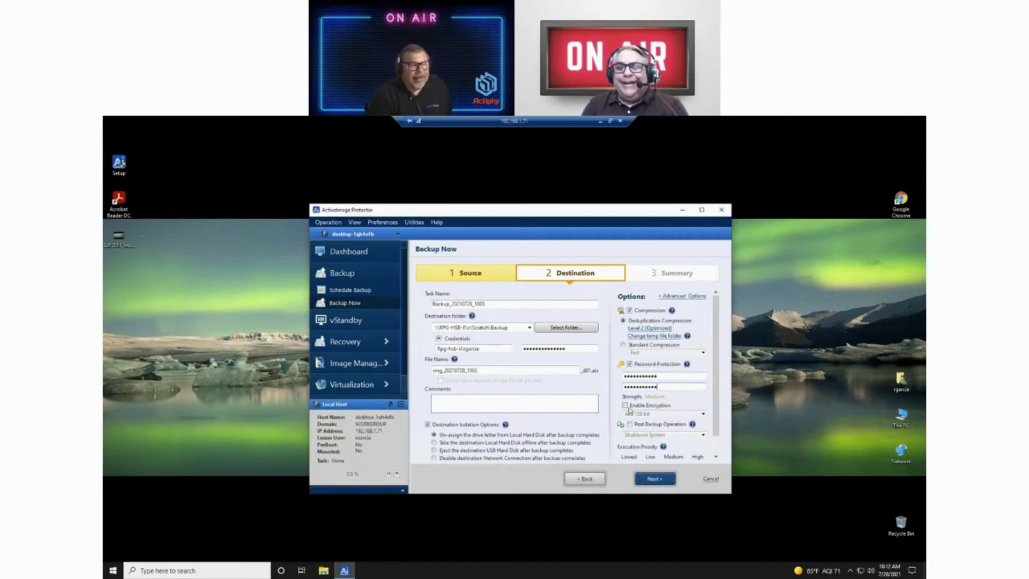
Enable encryption for the backup image and set it to AES 256 bit
left_click(624, 406)
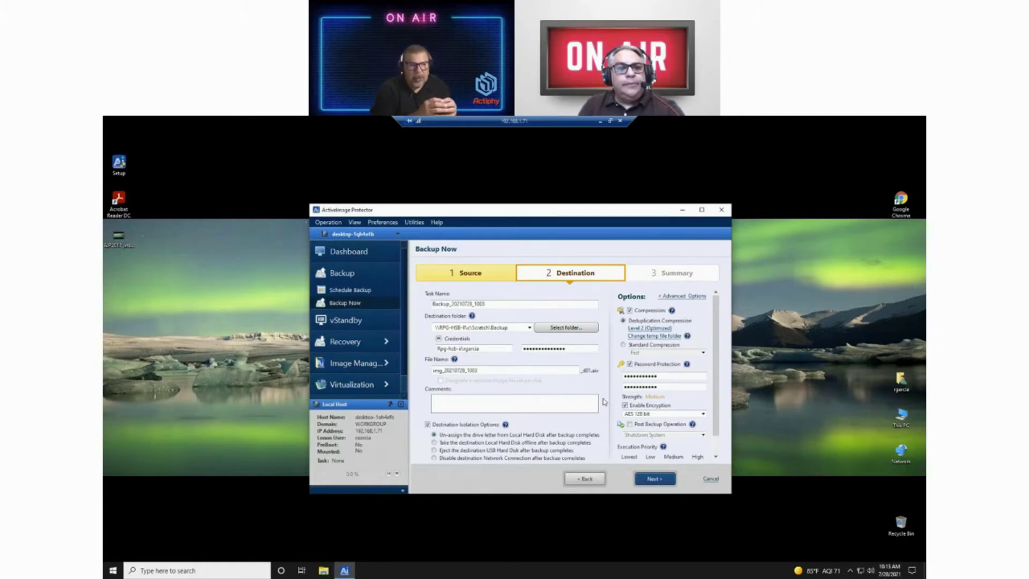
left_click(703, 414)
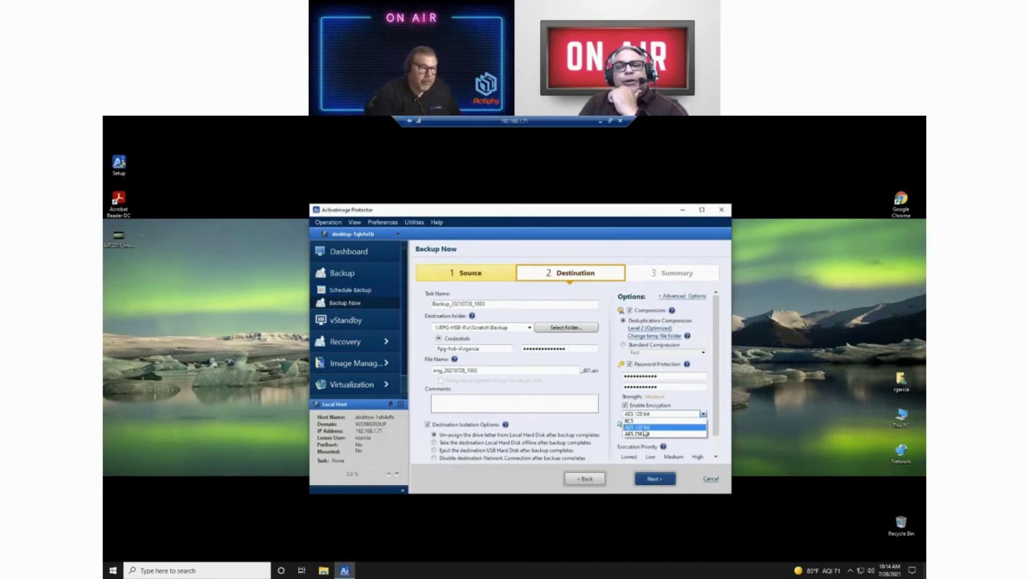
left_click(640, 433)
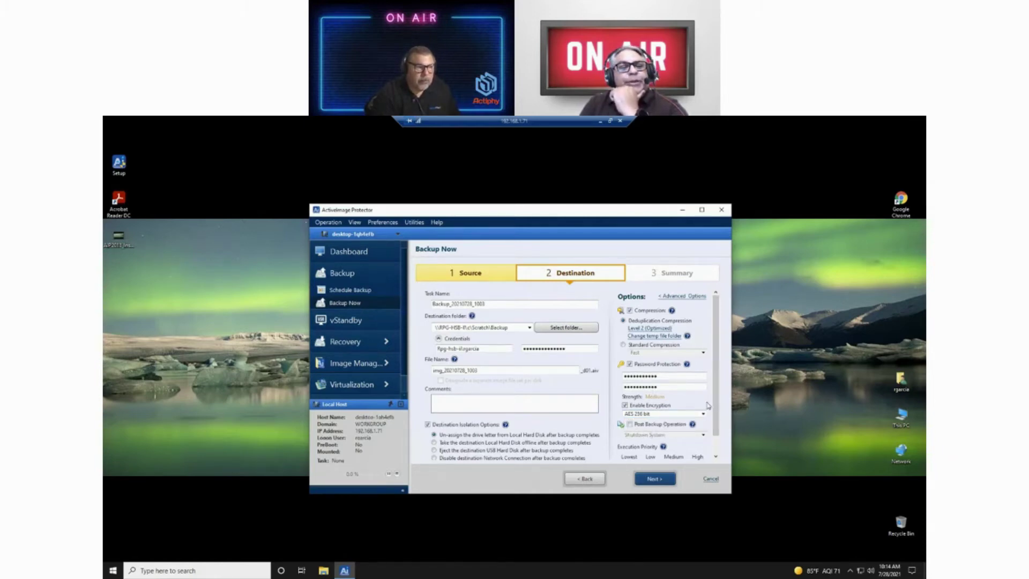
scroll(708, 406, "down", 1)
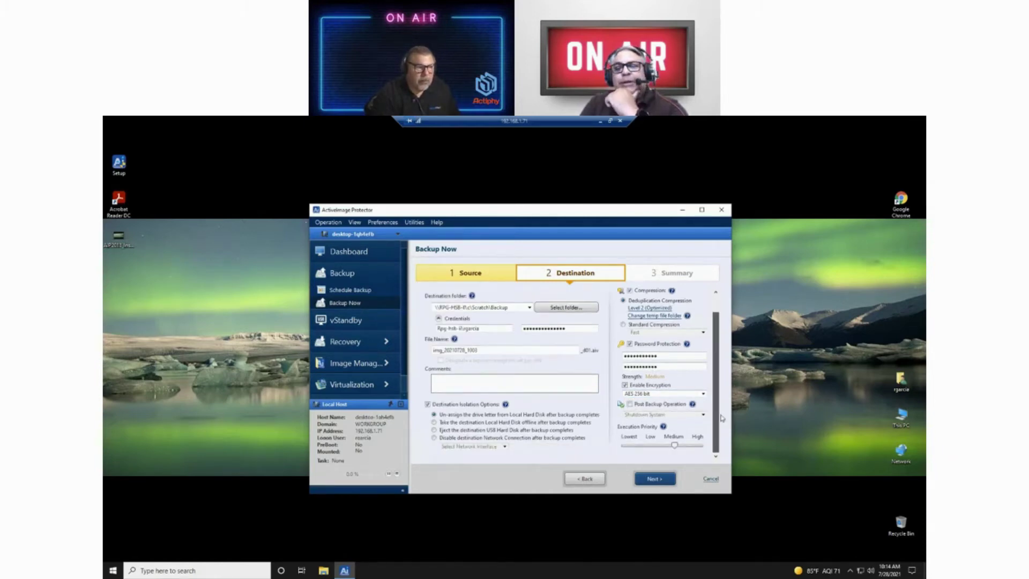
left_click(629, 404)
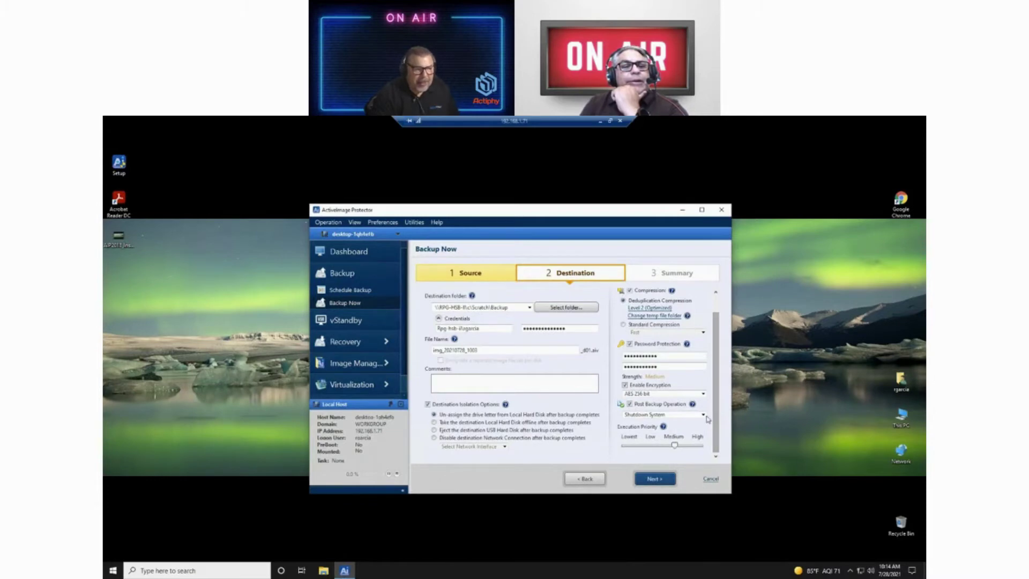
left_click(703, 415)
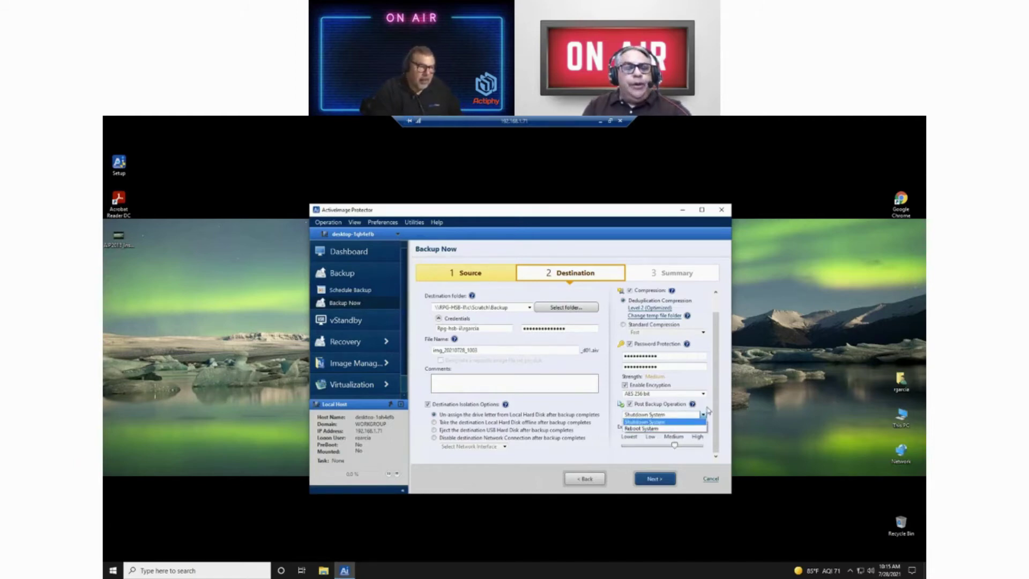
left_click(630, 404)
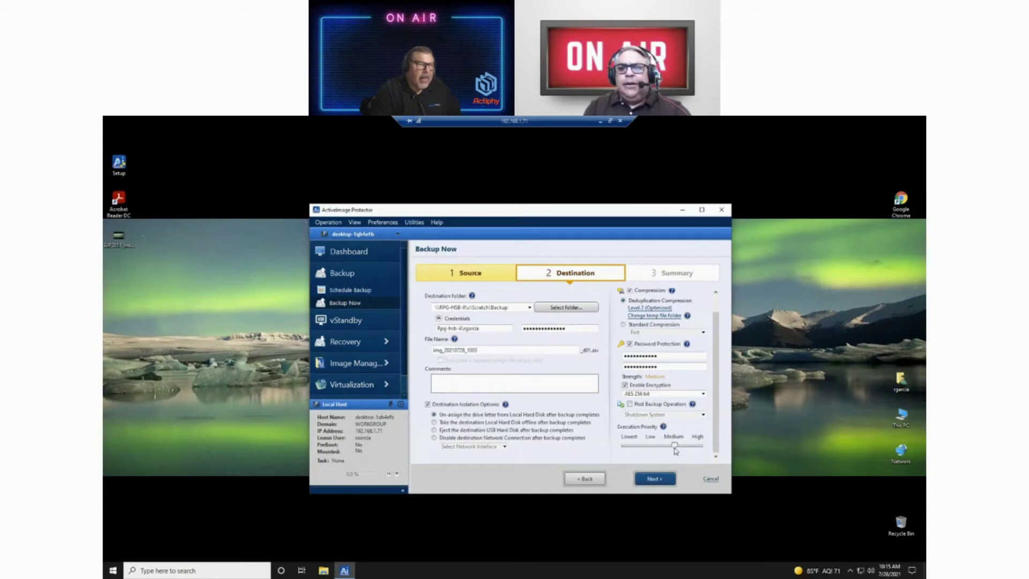
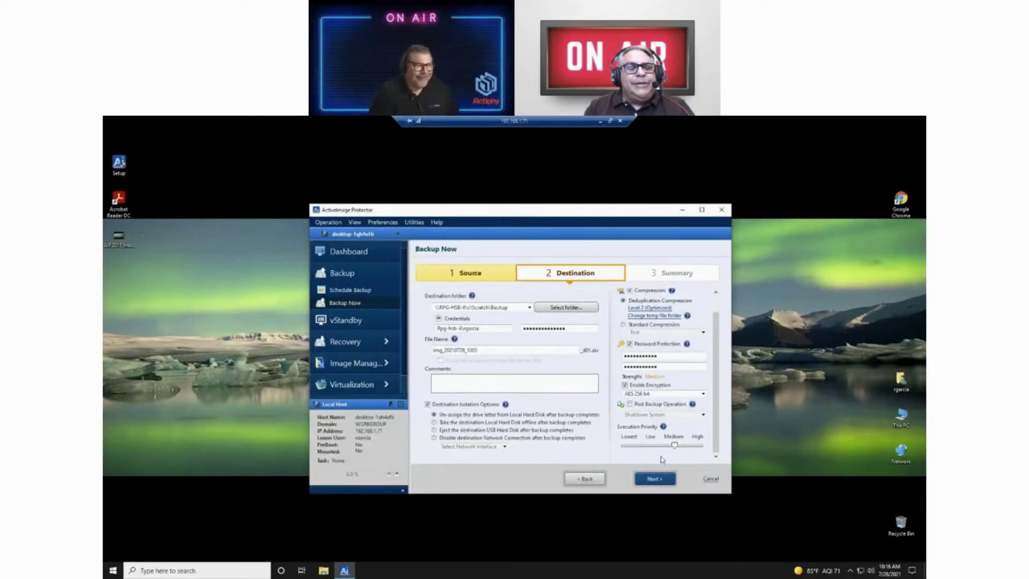
Move the Backup Now execution priority slider from Medium to High
left_click_drag(675, 446, 699, 446)
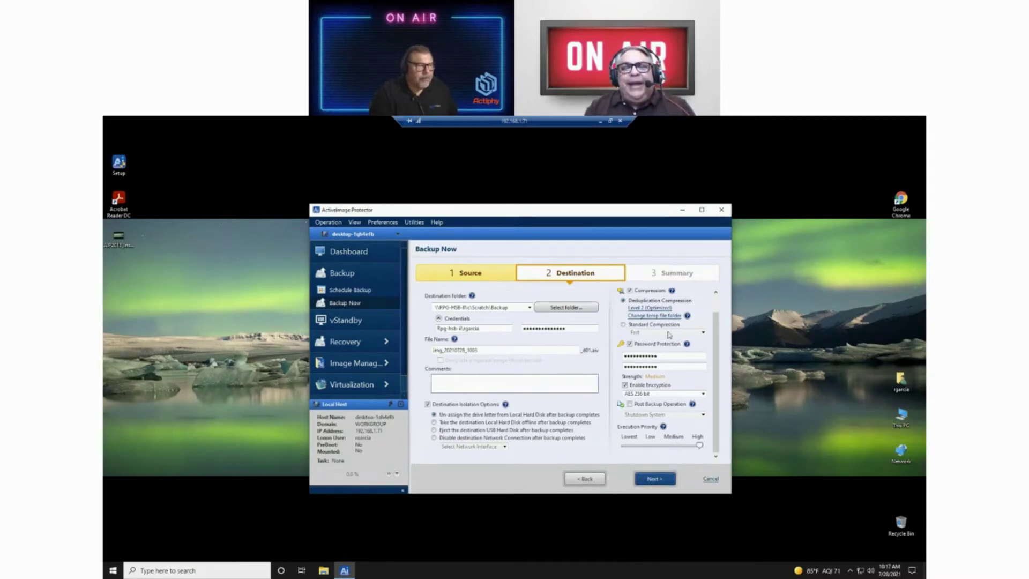
scroll(684, 338, "up", 1)
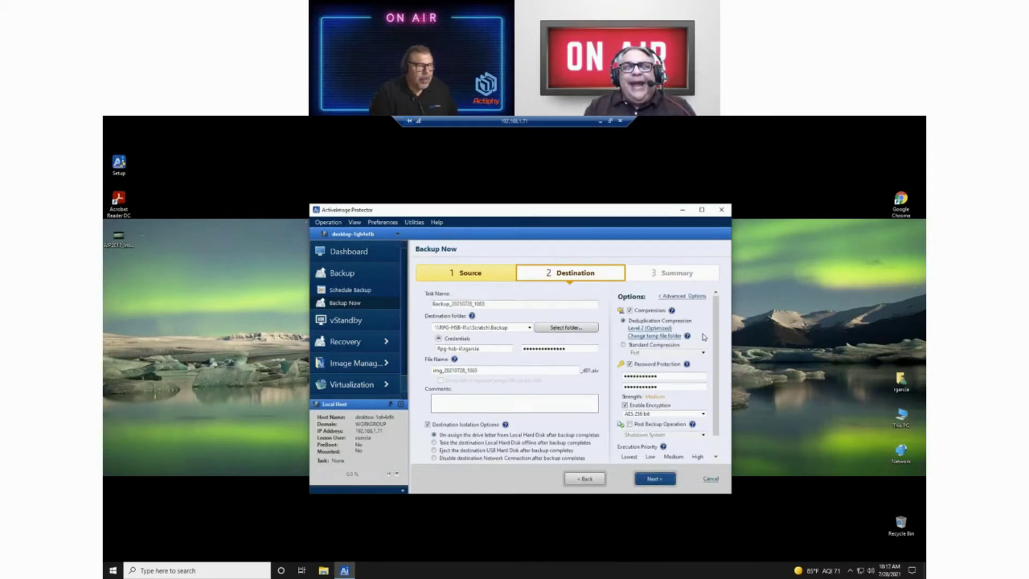
Enable Backup timeout in Advanced Backup Options and select its hours value for editing
left_click(685, 297)
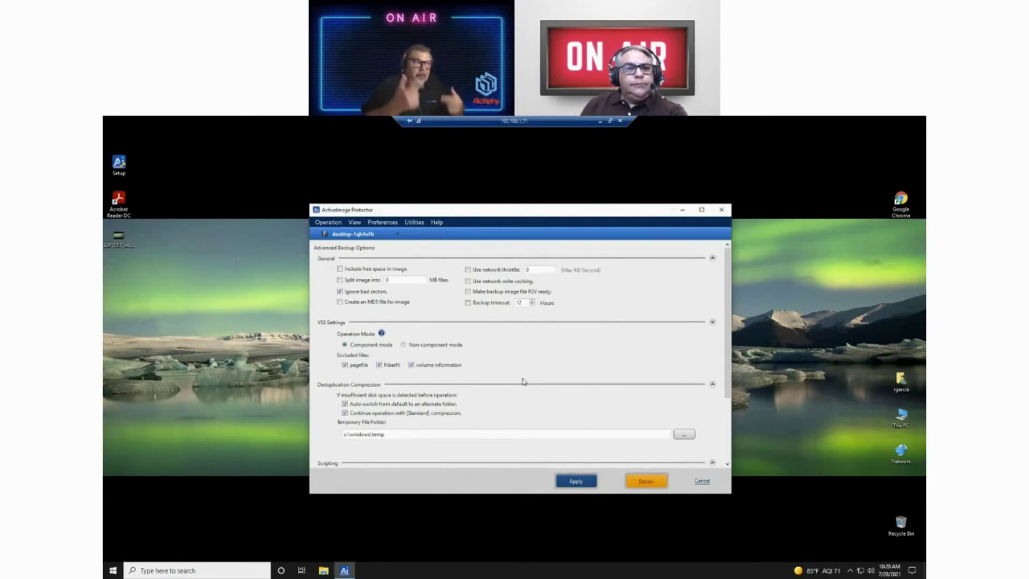
left_click(469, 302)
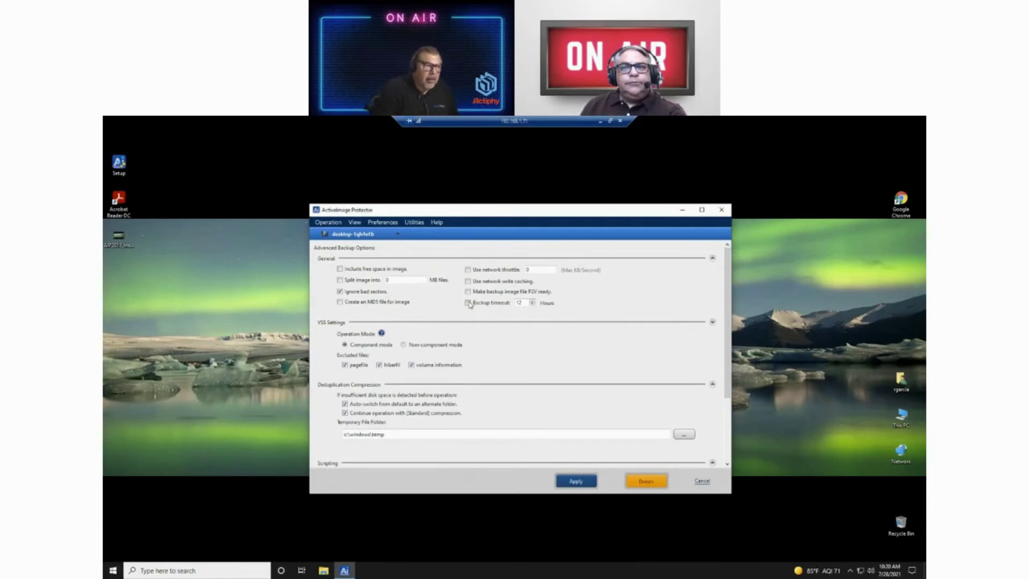
left_click(533, 303)
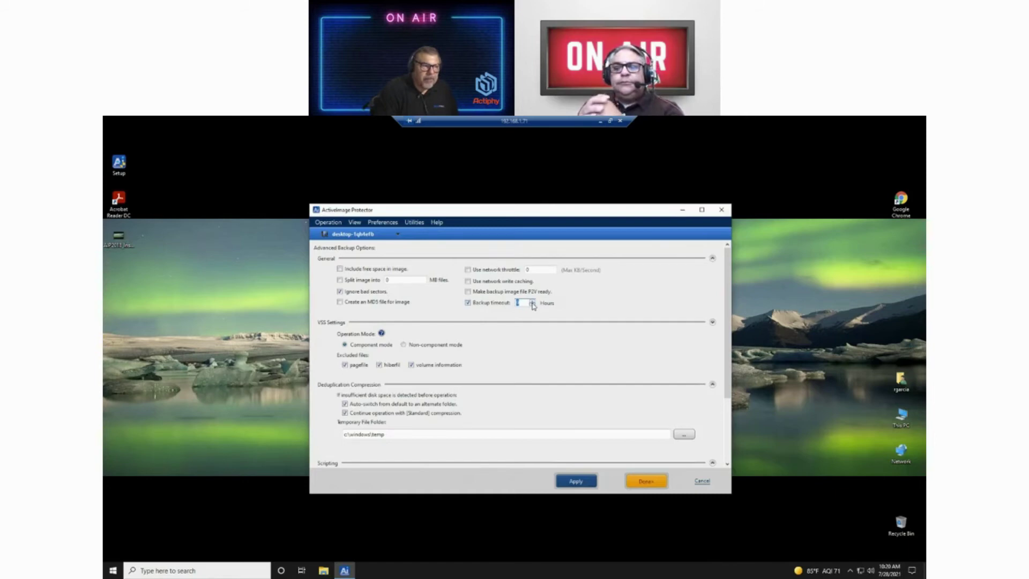
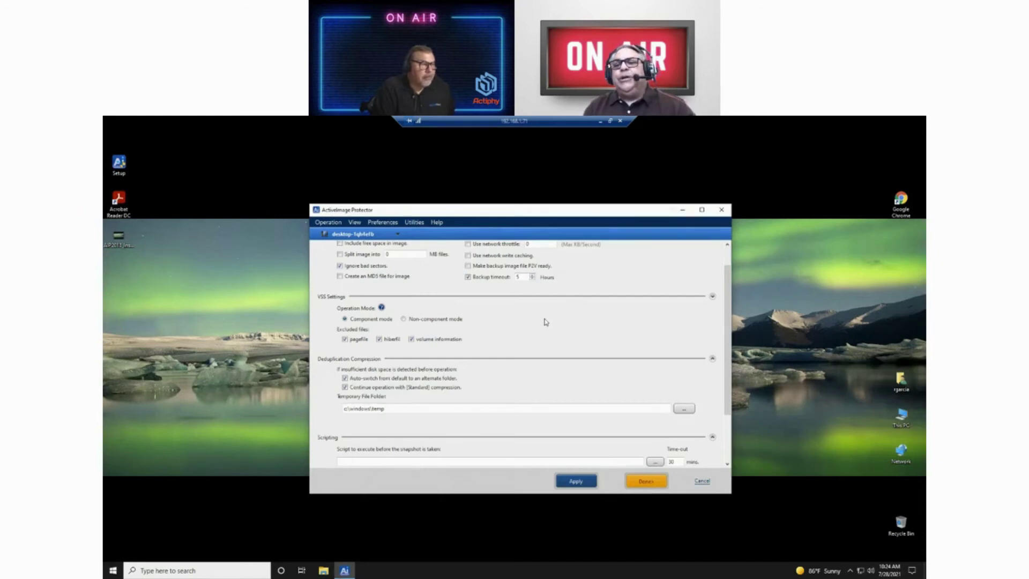
Apply the advanced options, leaving three empty scripts with 30-minute timeouts and force execution unticked
scroll(509, 365, "down", 2)
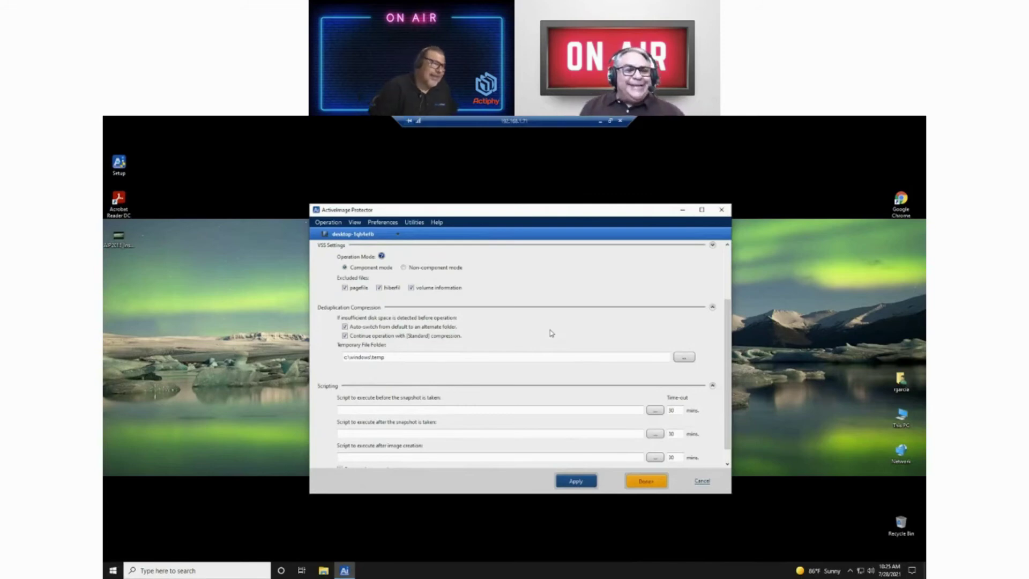
scroll(551, 333, "down", 1)
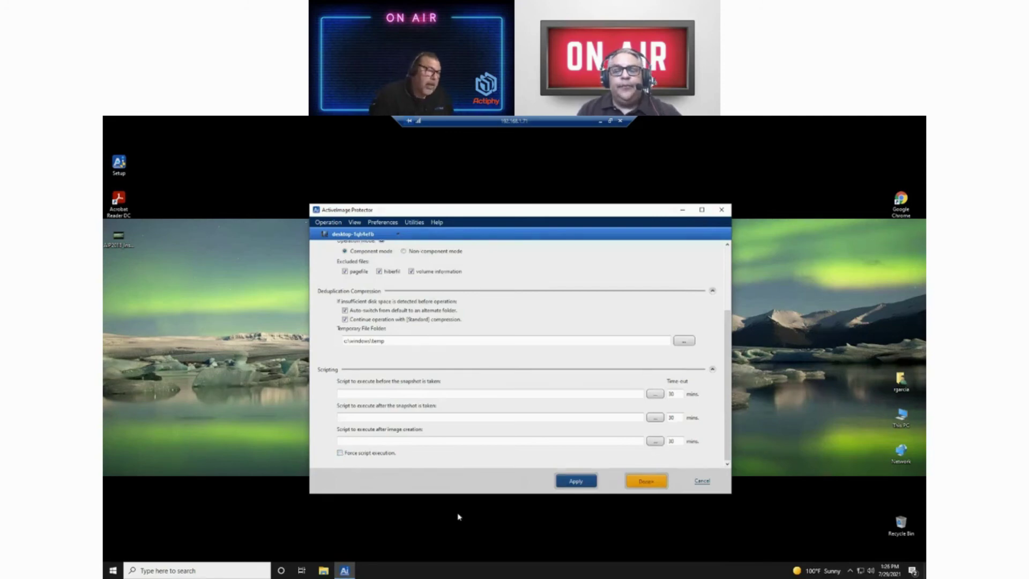
left_click(577, 482)
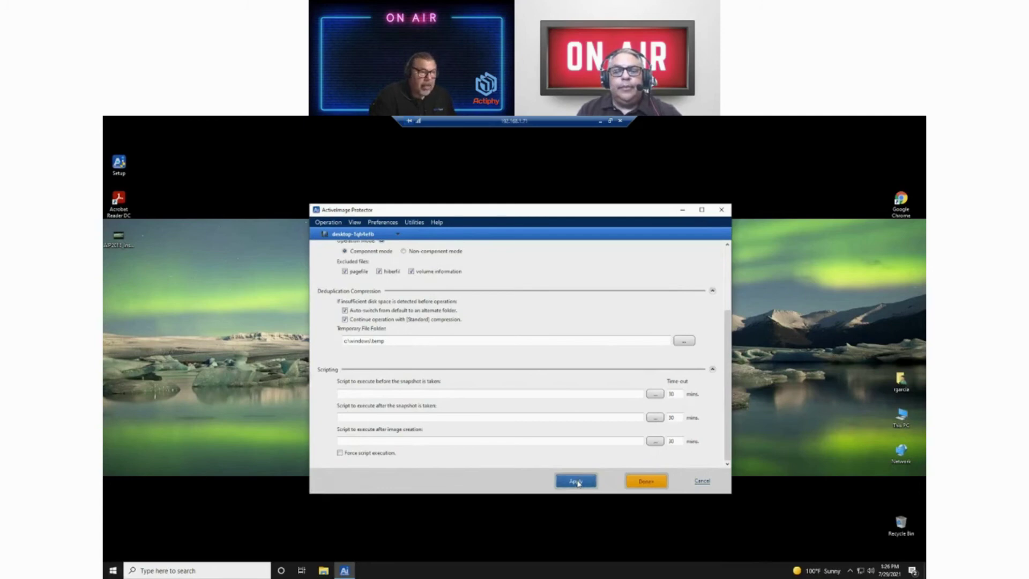
Leave advanced options, pass the Destination step, and keep the short password despite the warning
left_click(646, 482)
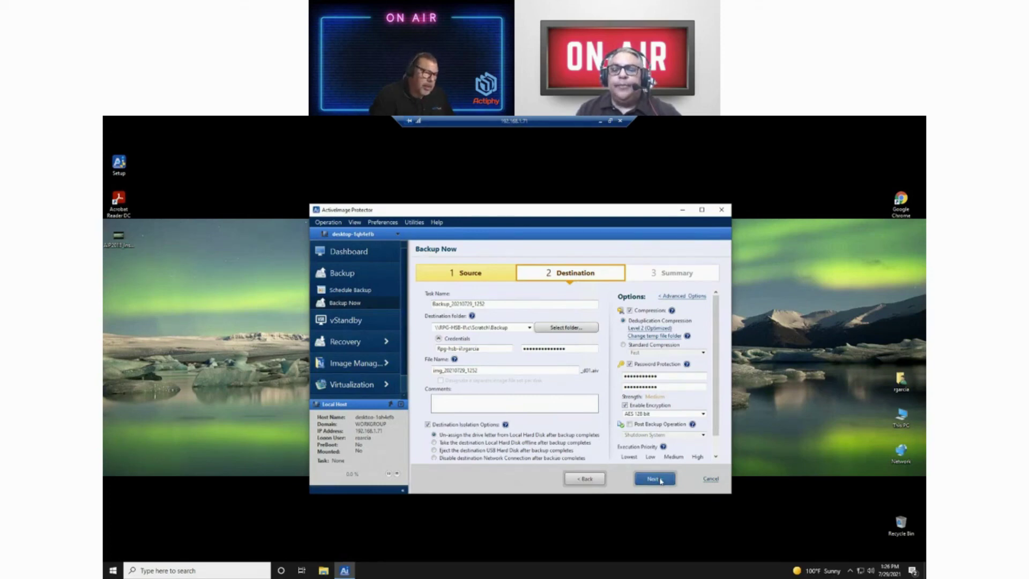
left_click(660, 481)
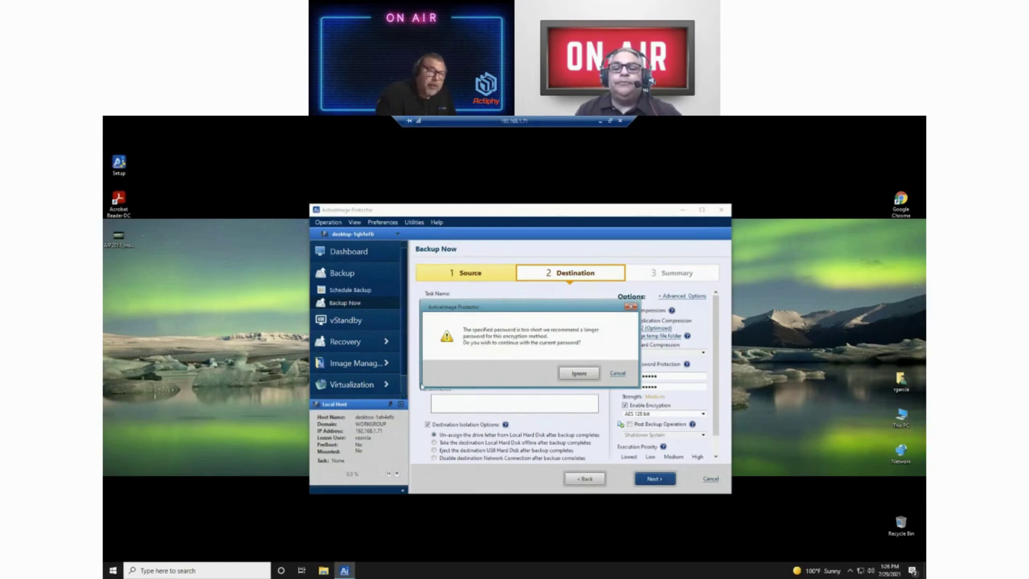
left_click(579, 375)
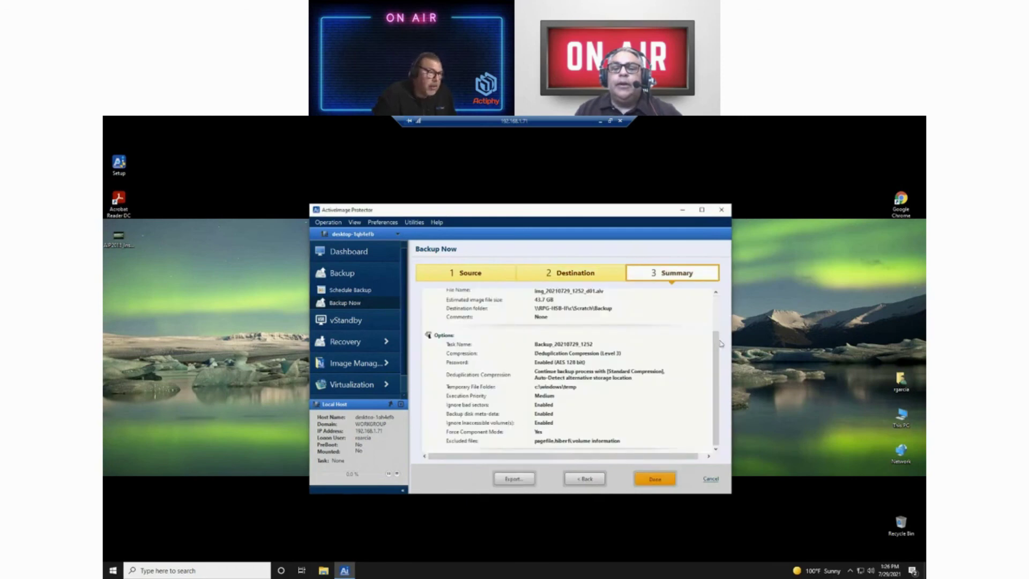
left_click_drag(716, 344, 716, 308)
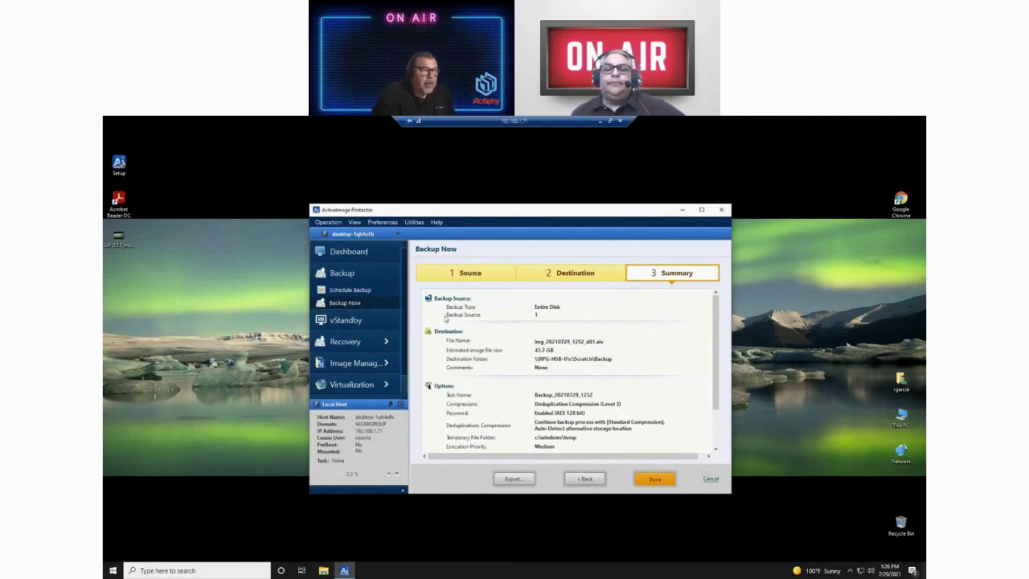
left_click_drag(718, 306, 718, 323)
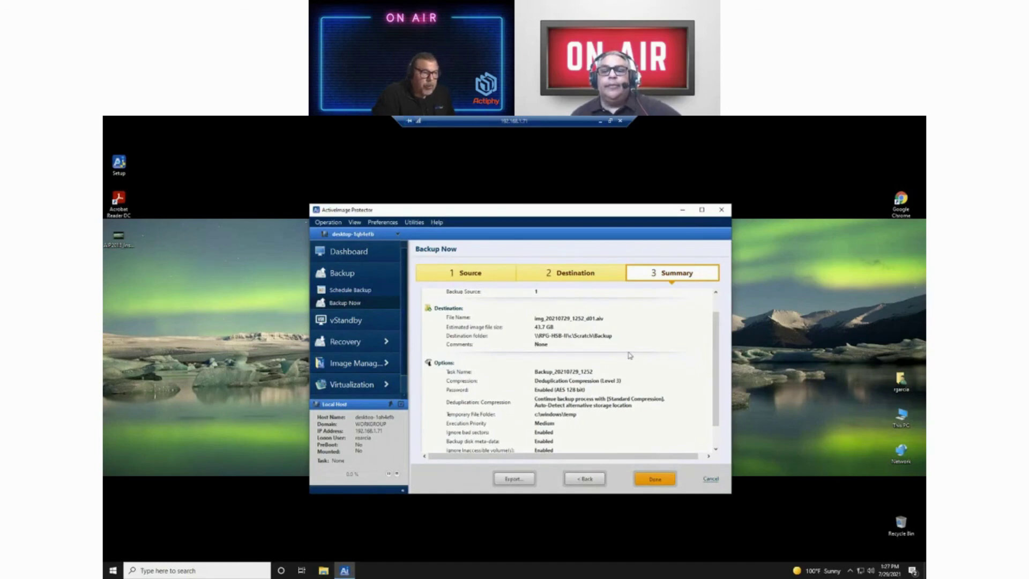
scroll(600, 355, "down", 1)
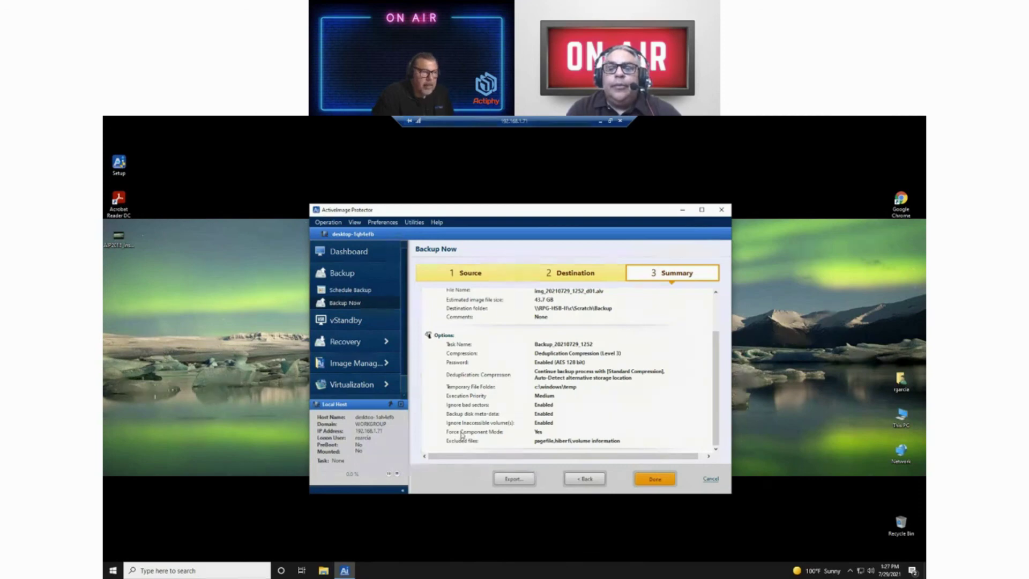
mouse_move(716, 364)
left_mouse_down()
mouse_move(720, 318)
mouse_move(721, 351)
left_mouse_up()
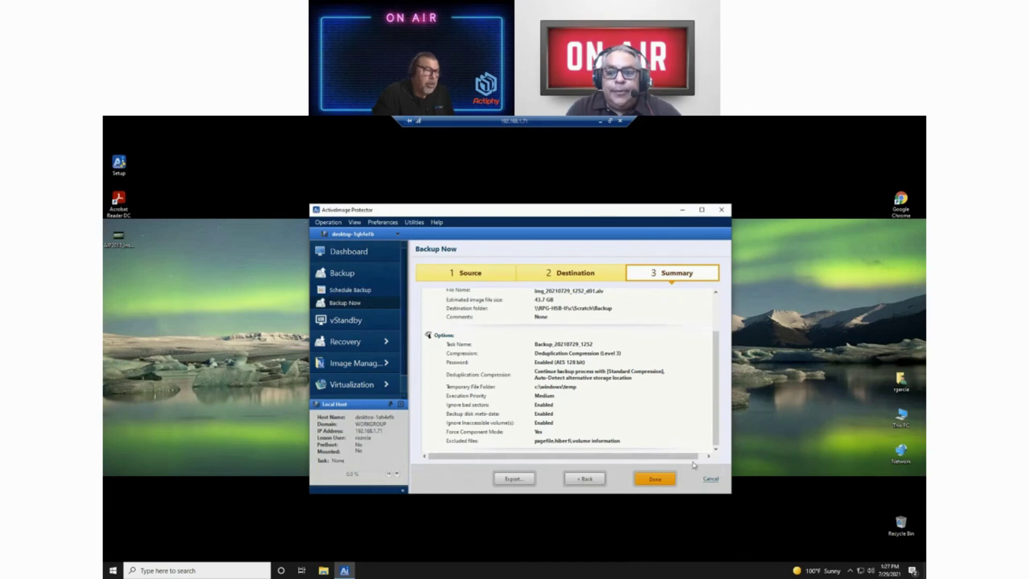
Go back to Destination and toggle Ignore bad sectors off and on in Advanced Options
left_click(586, 479)
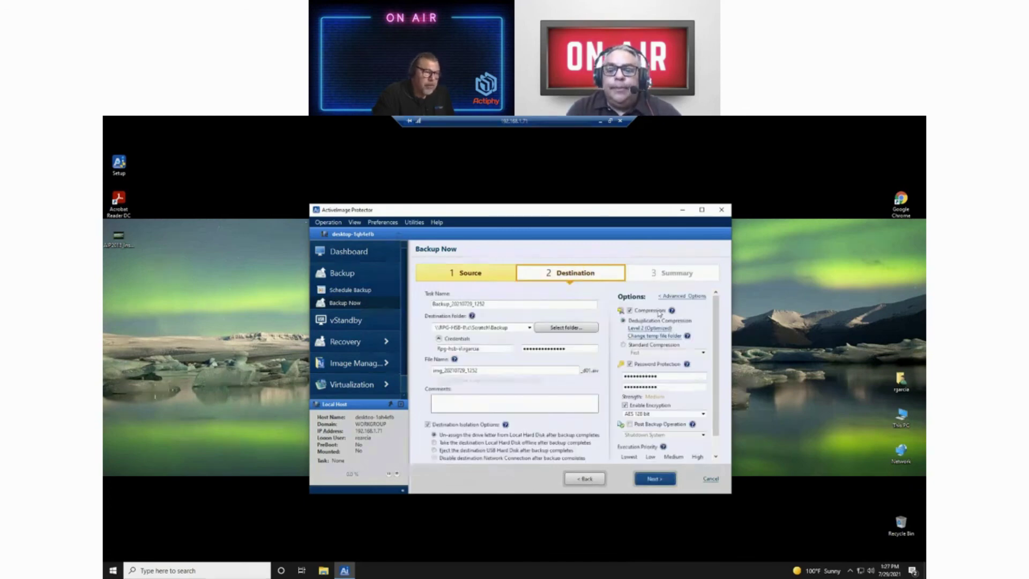
left_click(674, 298)
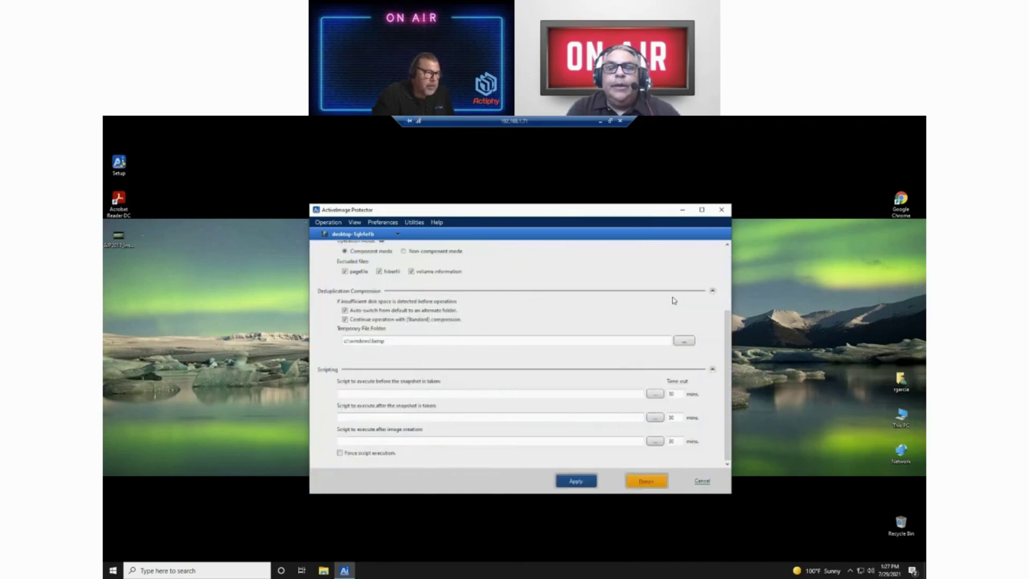
scroll(472, 319, "up", 3)
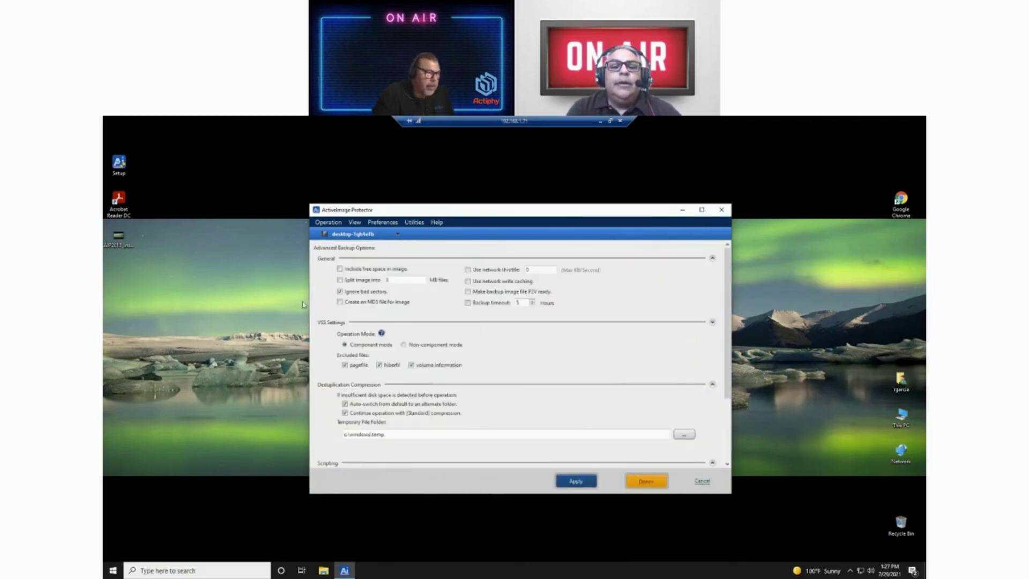
left_click(340, 291)
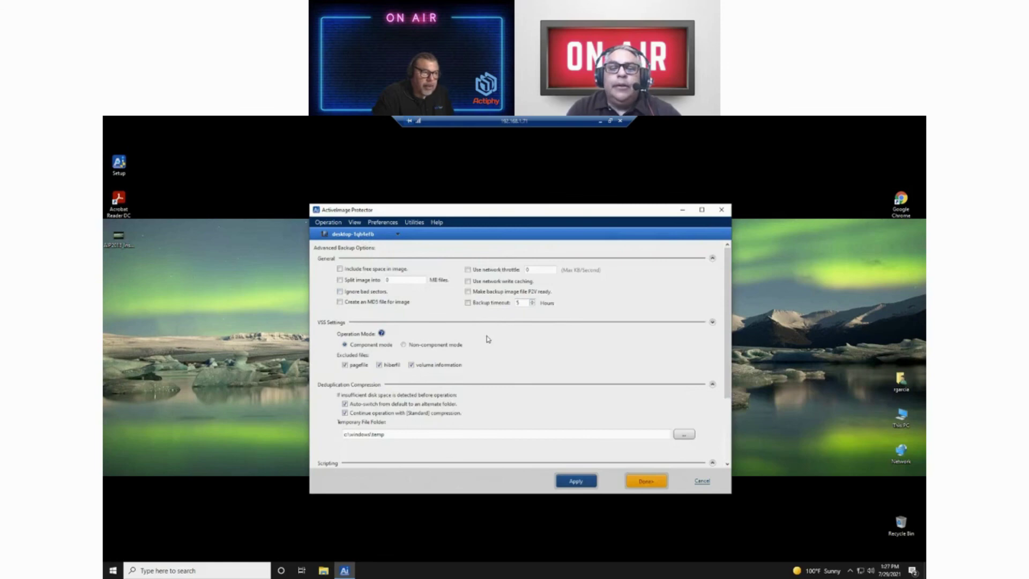
left_click(339, 291)
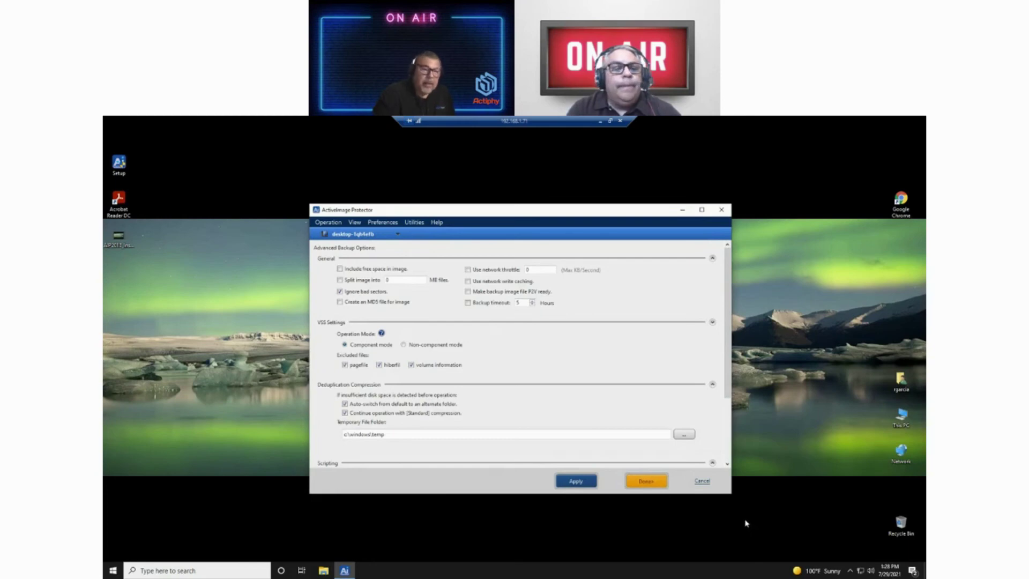
Continue past Destination, ignore the short-password warning, and start the Backup_20210729_1252 task
left_click(653, 481)
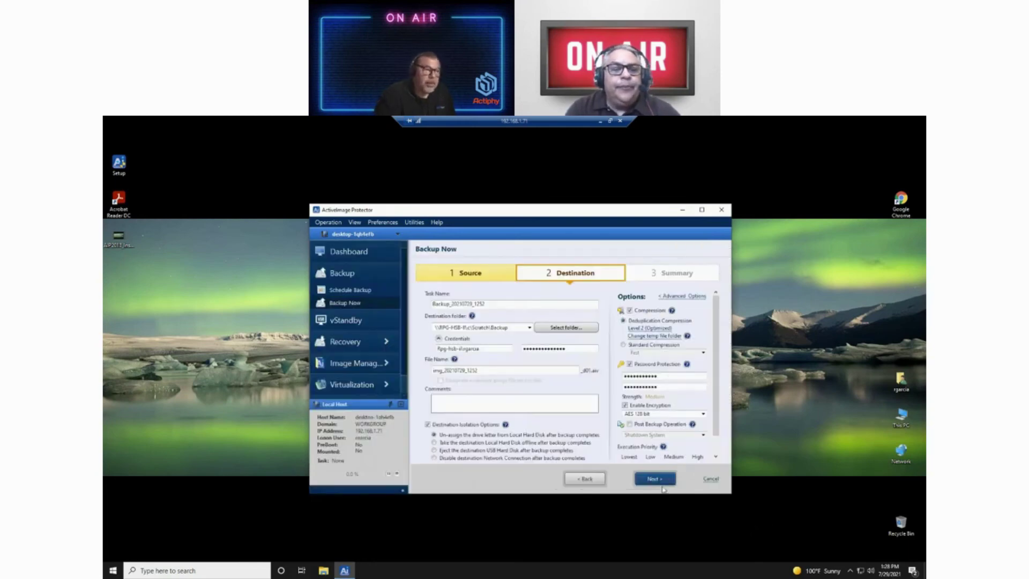
left_click(659, 479)
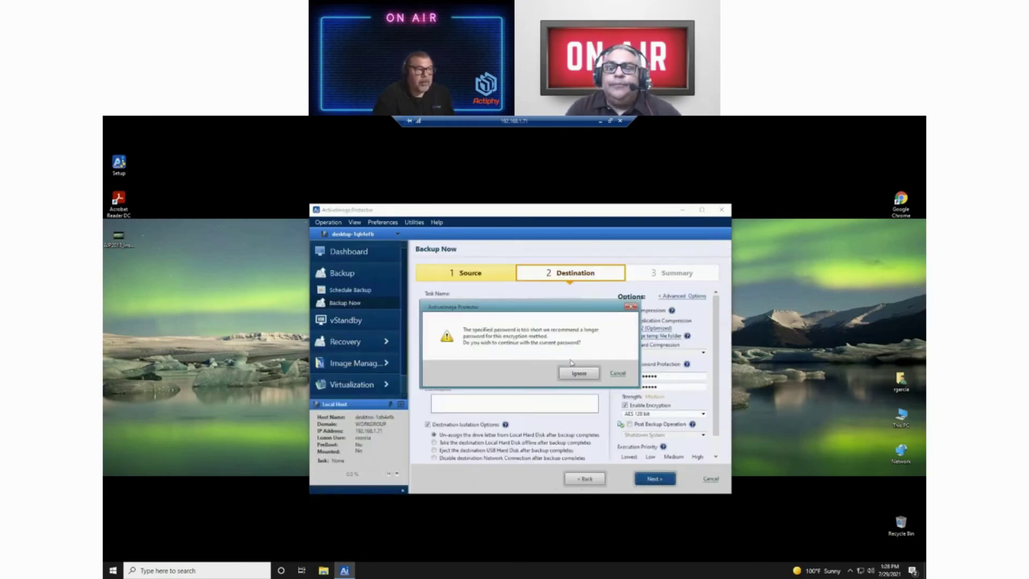
left_click(578, 373)
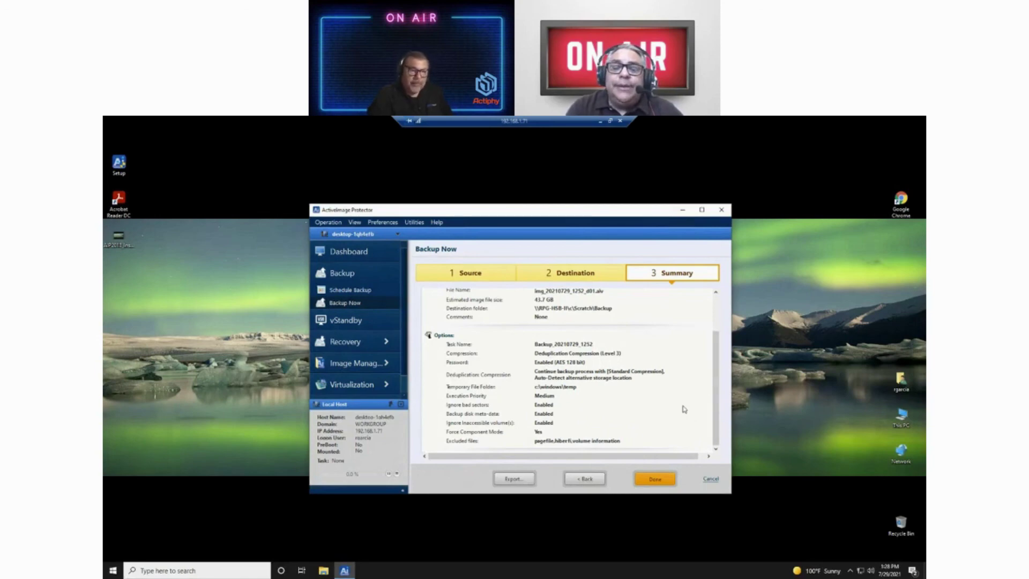
left_click(656, 481)
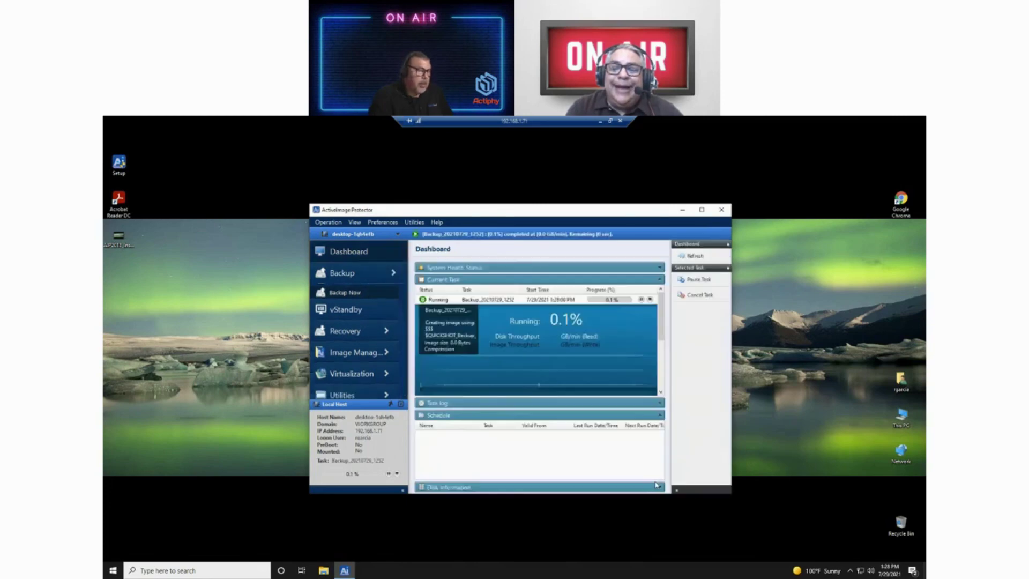